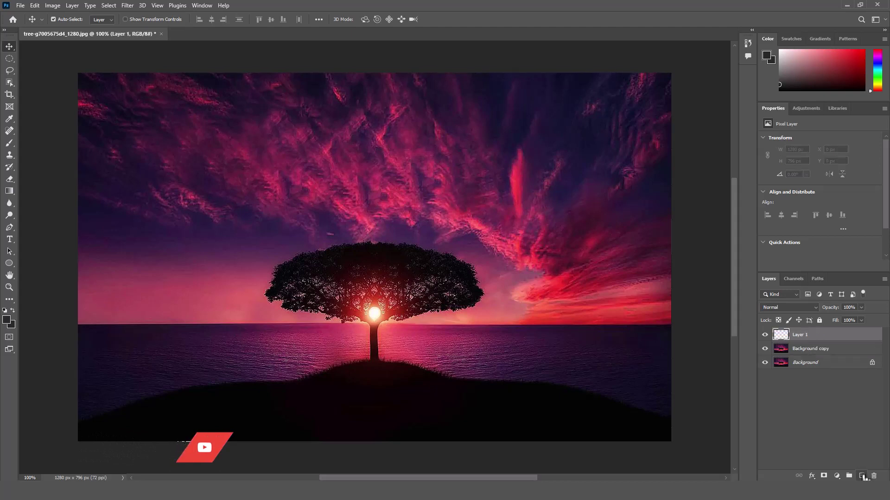
Fill a circular selection about 467 px wide around the tree with the dark grey foreground colour on Layer 1, and deselect it.
{"action": "left_click", "coordinate": [10, 59]}
{"action": "left_click_drag", "start_coordinate": [471, 316], "coordinate": [525, 377]}
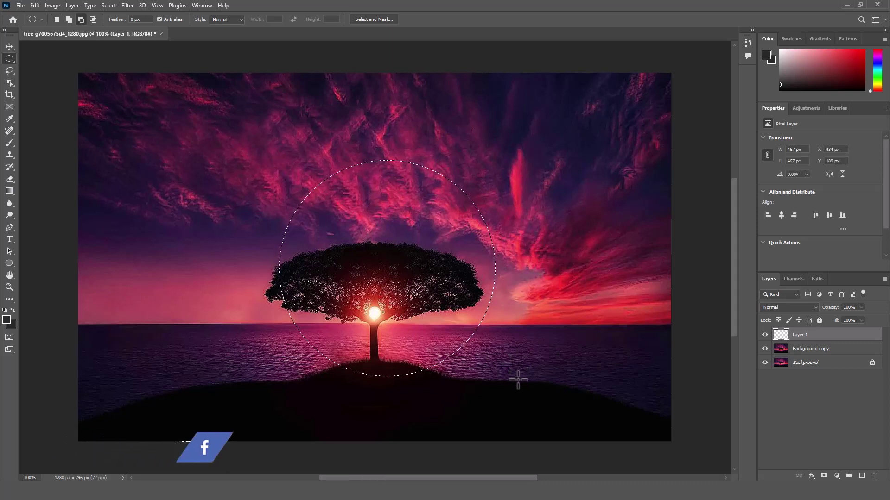
{"action": "key", "text": "alt+BackSpace"}
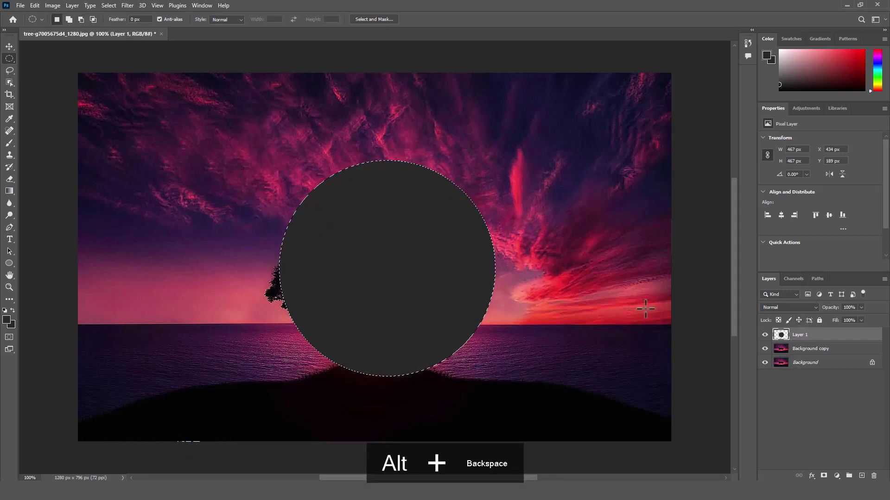
{"action": "left_click", "coordinate": [108, 6]}
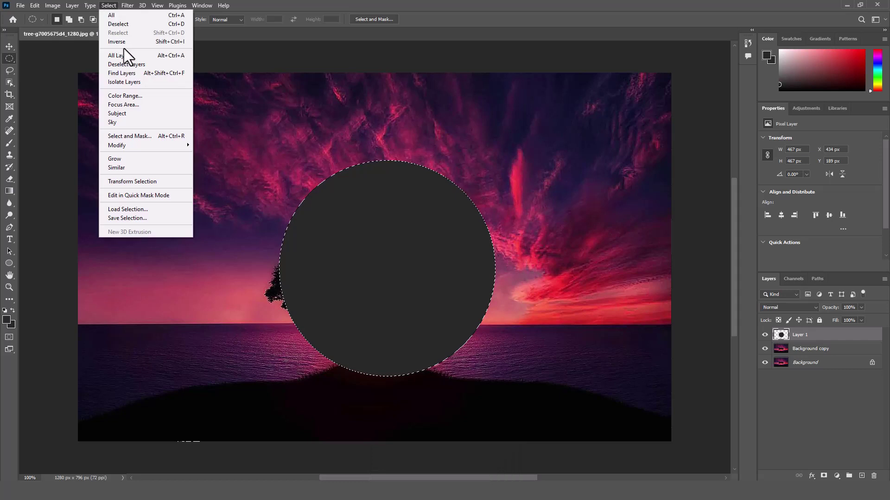
{"action": "left_click", "coordinate": [121, 24]}
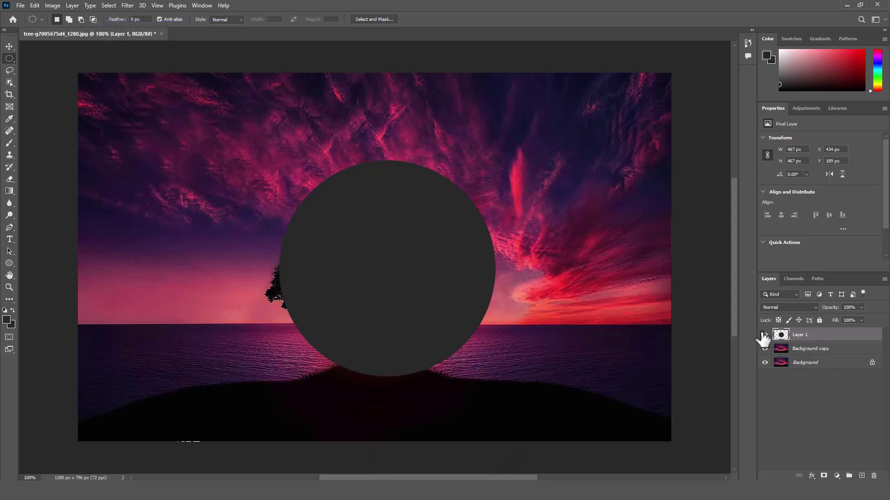
Hide Layer 1 and apply the Spherize filter to the Background copy layer with an amount of 100%.
{"action": "left_click", "coordinate": [765, 335]}
{"action": "left_click", "coordinate": [810, 352]}
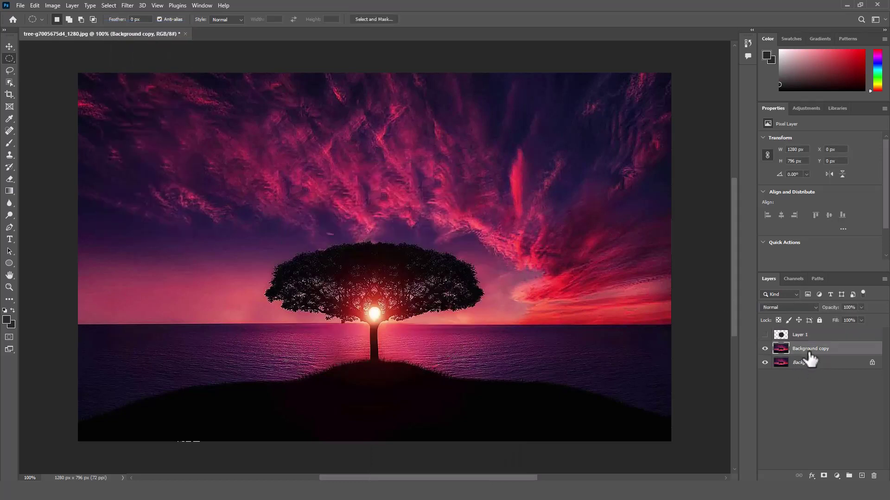
{"action": "left_click", "coordinate": [123, 7]}
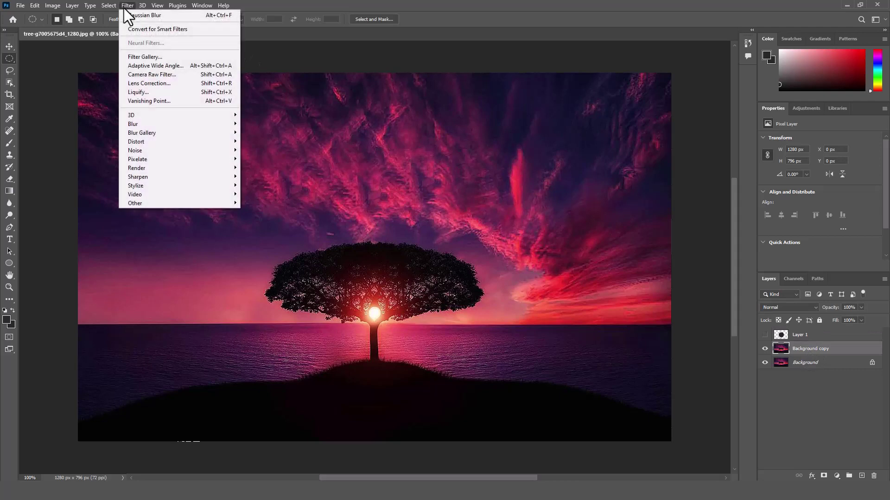
{"action": "mouse_move", "coordinate": [148, 143]}
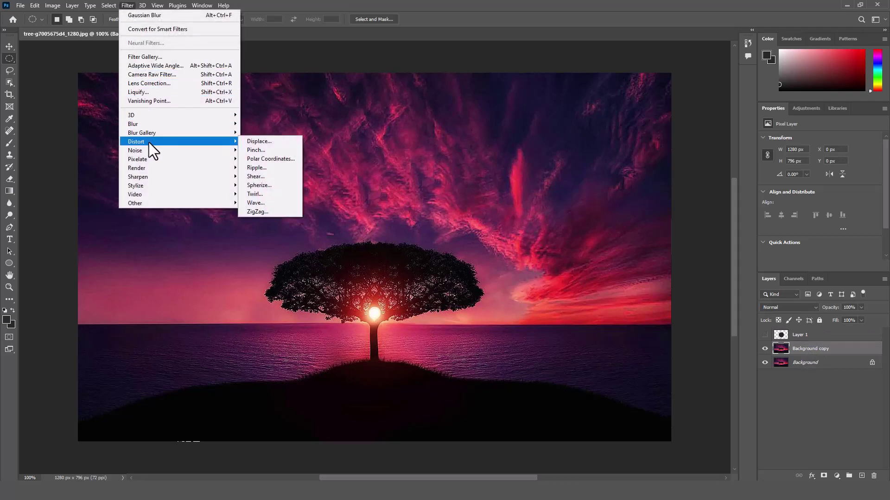
{"action": "left_click", "coordinate": [269, 185]}
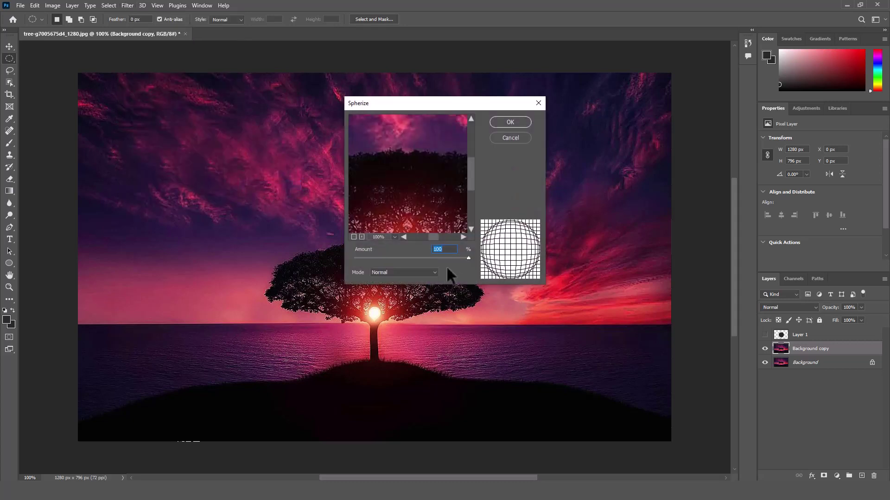
{"action": "mouse_move", "coordinate": [468, 258]}
{"action": "left_mouse_down"}
{"action": "mouse_move", "coordinate": [435, 258]}
{"action": "mouse_move", "coordinate": [480, 261]}
{"action": "left_mouse_up"}
{"action": "left_click", "coordinate": [499, 120]}
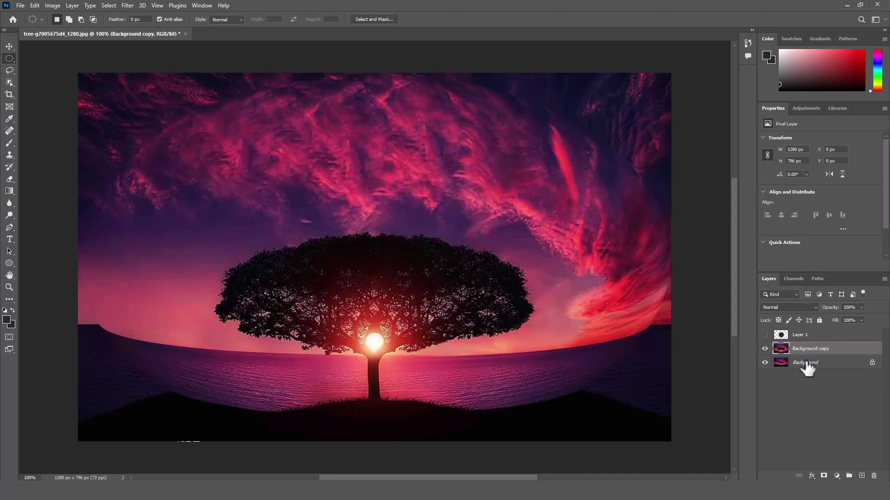
Show Layer 1 and transform Background copy into a square of about 475 px that just encloses the circle.
{"action": "left_click", "coordinate": [765, 334]}
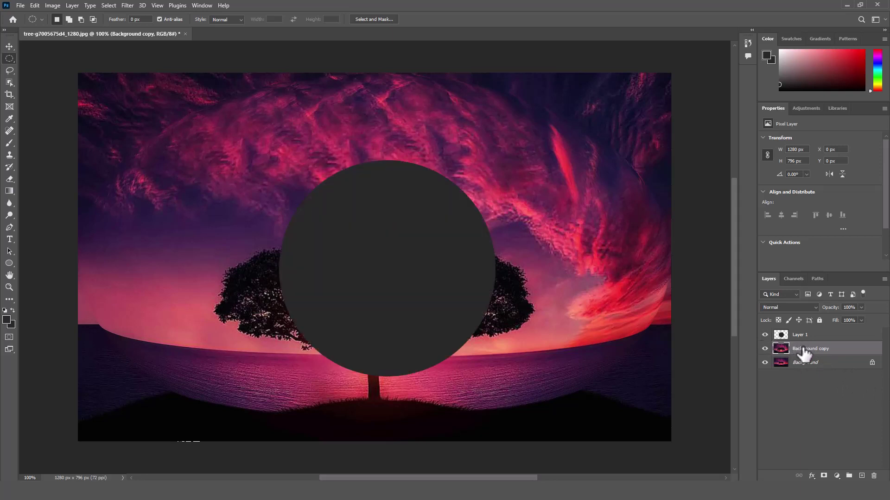
{"action": "key", "text": "ctrl+t"}
{"action": "left_click_drag", "start_coordinate": [674, 258], "coordinate": [493, 265]}
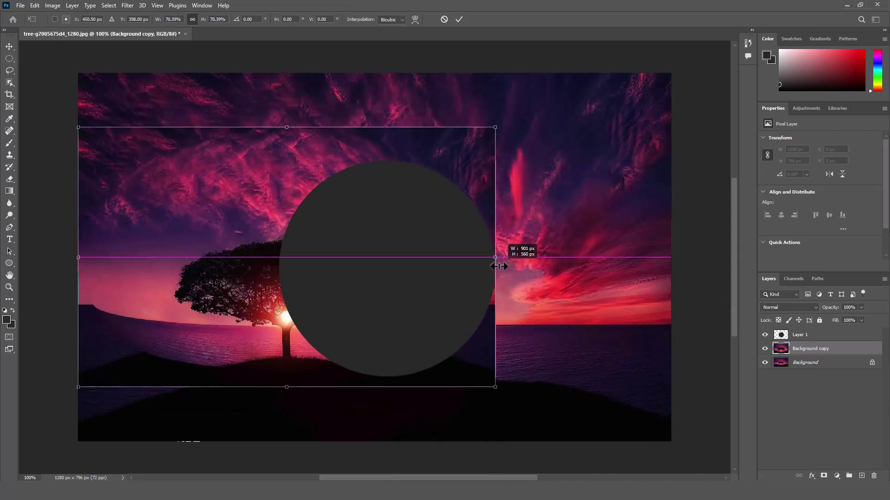
{"action": "left_click_drag", "start_coordinate": [77, 259], "coordinate": [279, 258]}
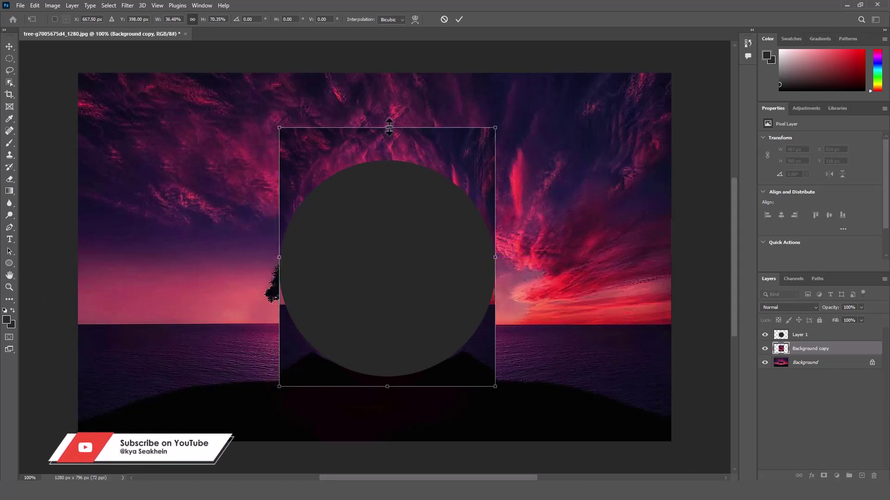
{"action": "left_click_drag", "start_coordinate": [390, 126], "coordinate": [387, 161]}
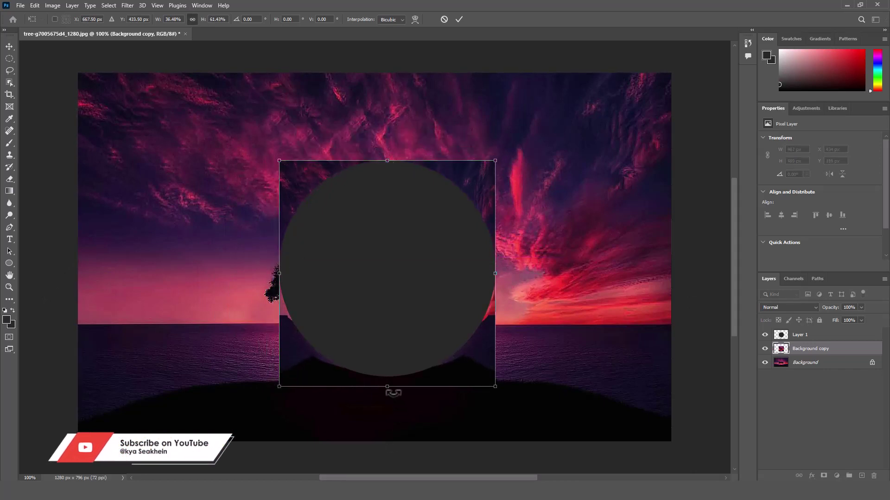
{"action": "left_click_drag", "start_coordinate": [387, 387], "coordinate": [387, 376]}
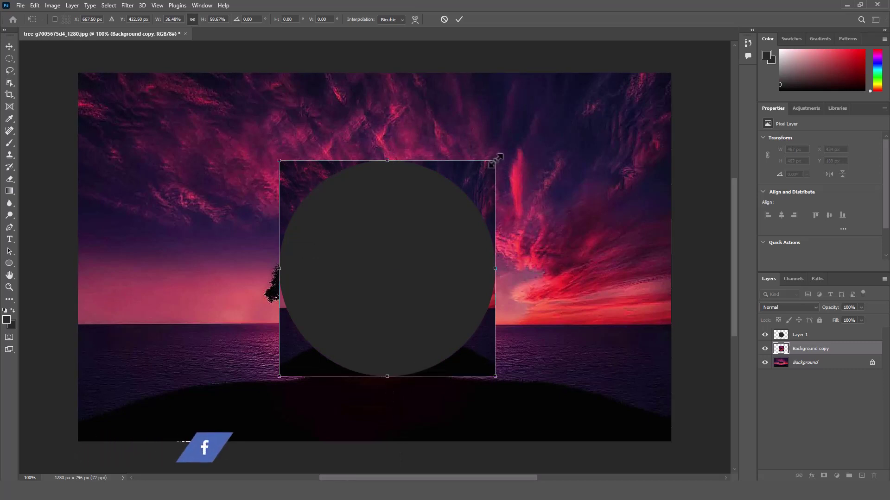
{"action": "left_click_drag", "start_coordinate": [496, 159], "coordinate": [499, 158]}
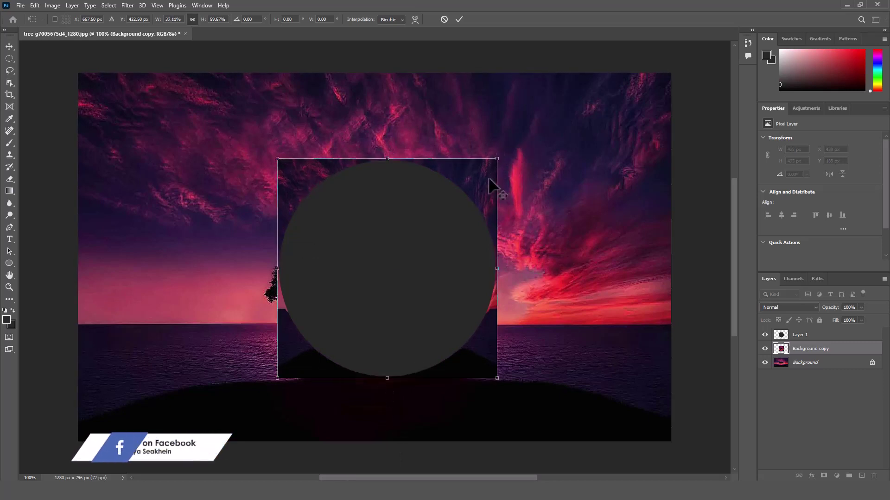
{"action": "left_click", "coordinate": [459, 19]}
Align Layer 1 and Background copy by their centres, and clip Background copy to the circle by placing it above Layer 1.
{"action": "left_click", "coordinate": [800, 336], "text": "shift"}
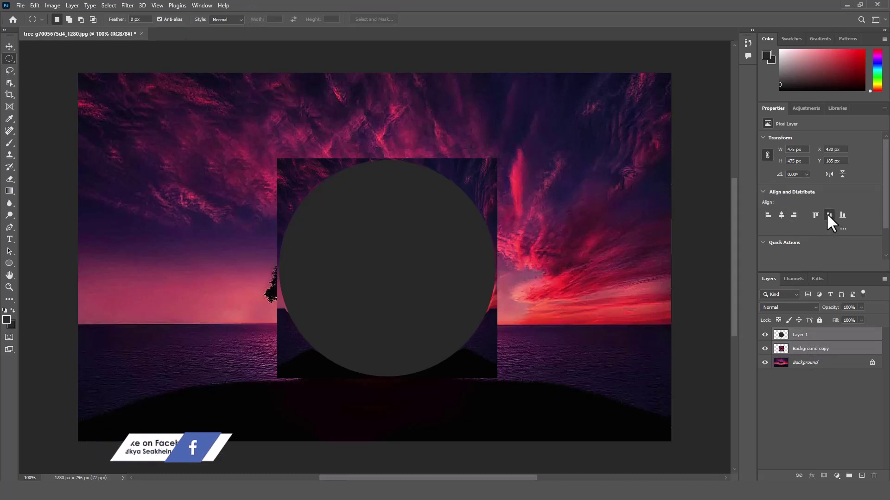
{"action": "left_click", "coordinate": [832, 421]}
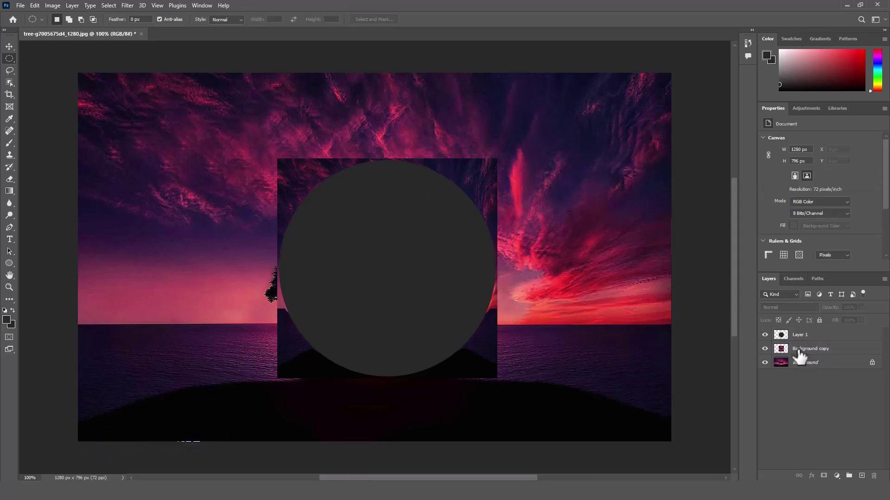
{"action": "left_click_drag", "start_coordinate": [798, 353], "coordinate": [807, 332]}
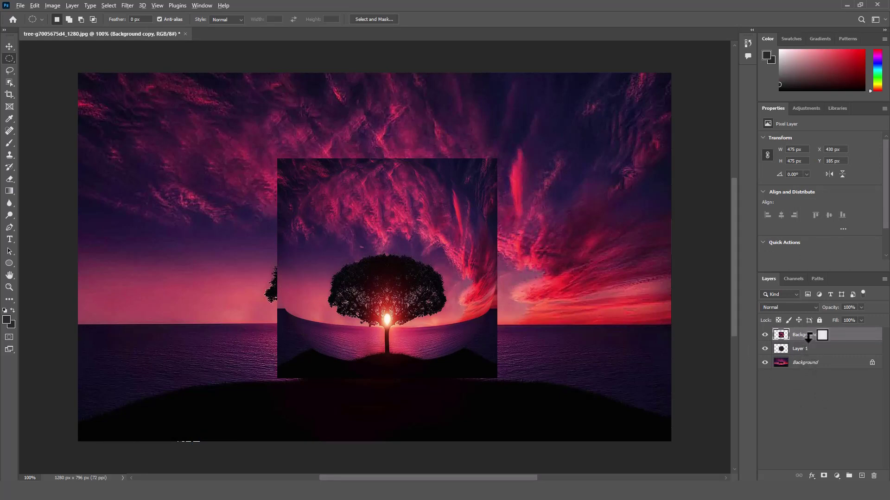
{"action": "left_click", "coordinate": [808, 338], "text": "alt"}
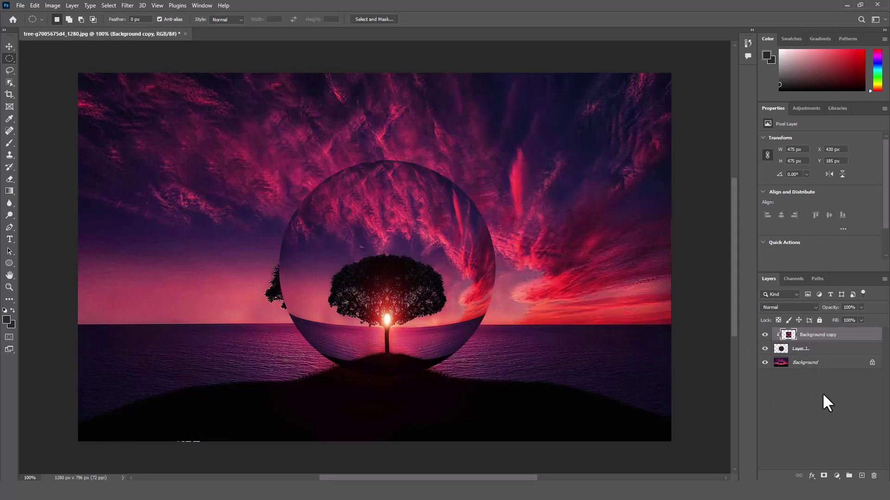
Enlarge Background copy and Layer 1 together to about 531 px and shift them so the sphere's sun sits over the original sun.
{"action": "left_click", "coordinate": [805, 350]}
{"action": "left_click", "coordinate": [798, 338], "text": "shift"}
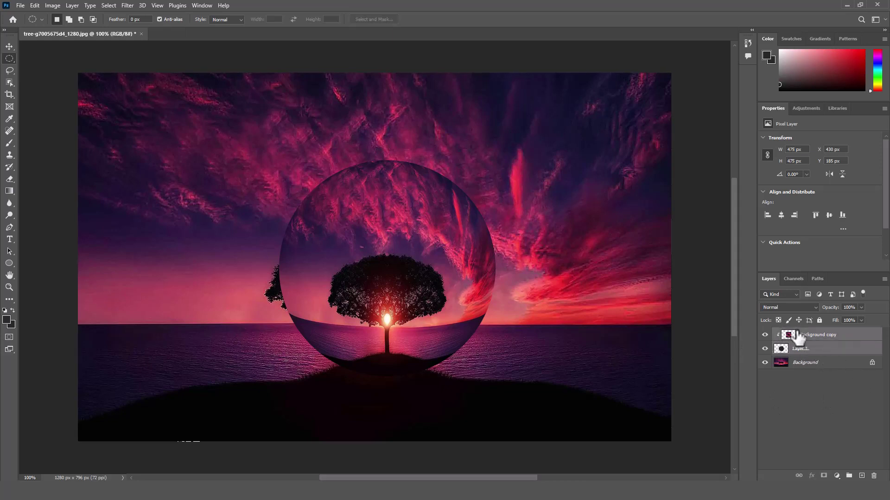
{"action": "key", "text": "ctrl+t"}
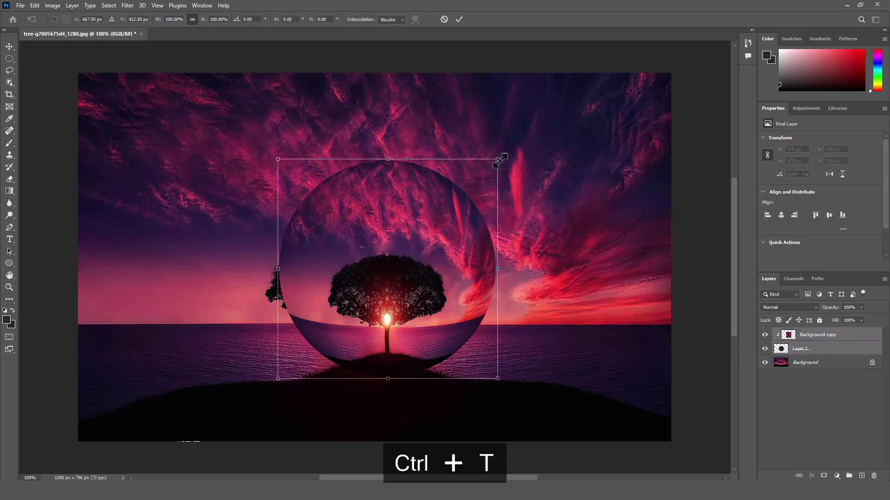
{"action": "mouse_move", "coordinate": [500, 160]}
{"action": "left_mouse_down"}
{"action": "mouse_move", "coordinate": [522, 141]}
{"action": "mouse_move", "coordinate": [510, 145]}
{"action": "left_mouse_up"}
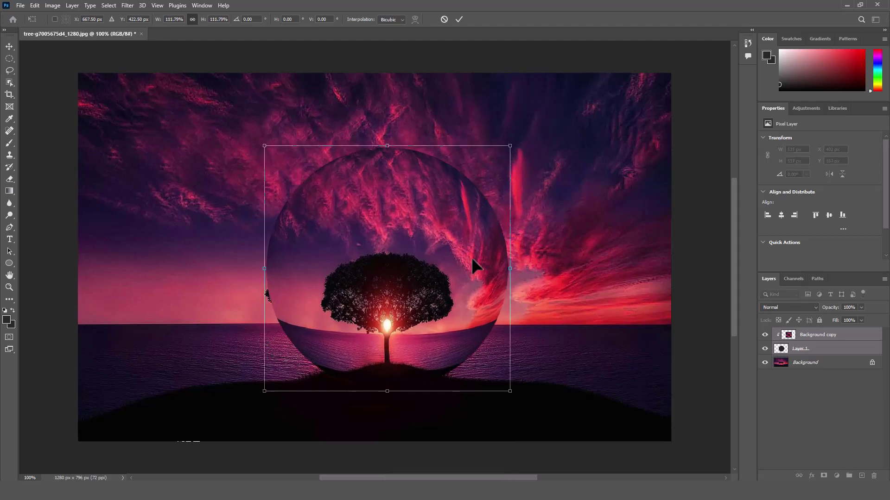
{"action": "left_click_drag", "start_coordinate": [472, 259], "coordinate": [461, 250]}
{"action": "left_click", "coordinate": [459, 20]}
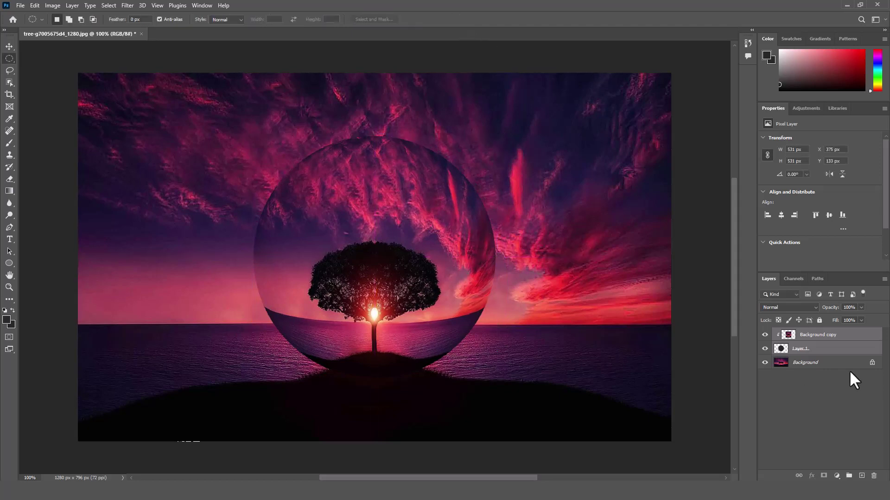
On a new layer above Background copy, paint a soft #282828 arc along the sphere's left and lower edge with a 100 px brush.
{"action": "left_click", "coordinate": [817, 365]}
{"action": "left_click", "coordinate": [809, 337]}
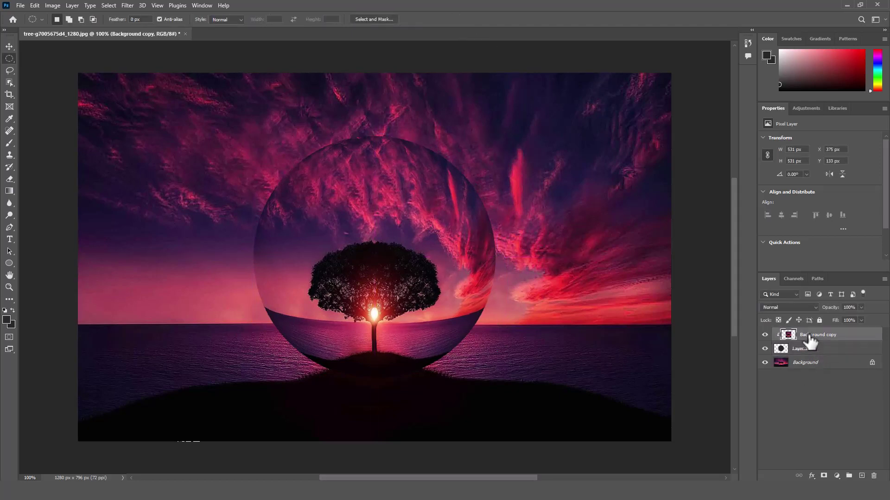
{"action": "left_click", "coordinate": [862, 476]}
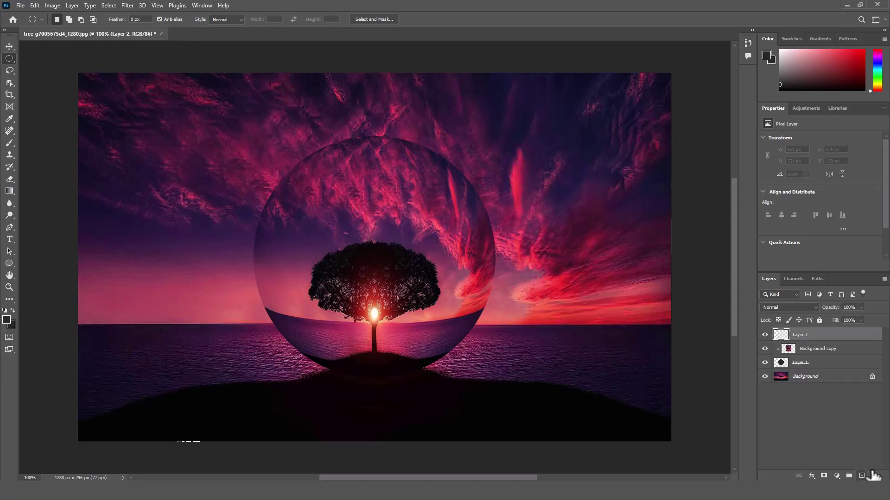
{"action": "left_click", "coordinate": [10, 143]}
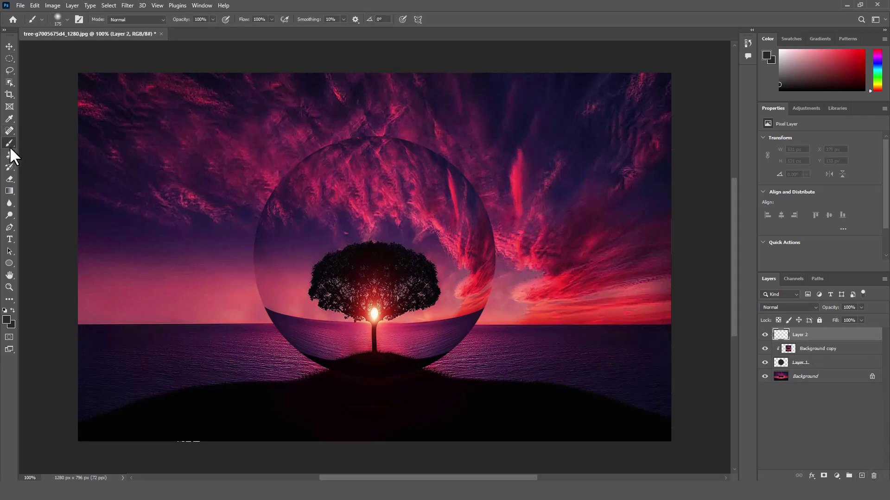
{"action": "left_click", "coordinate": [6, 319]}
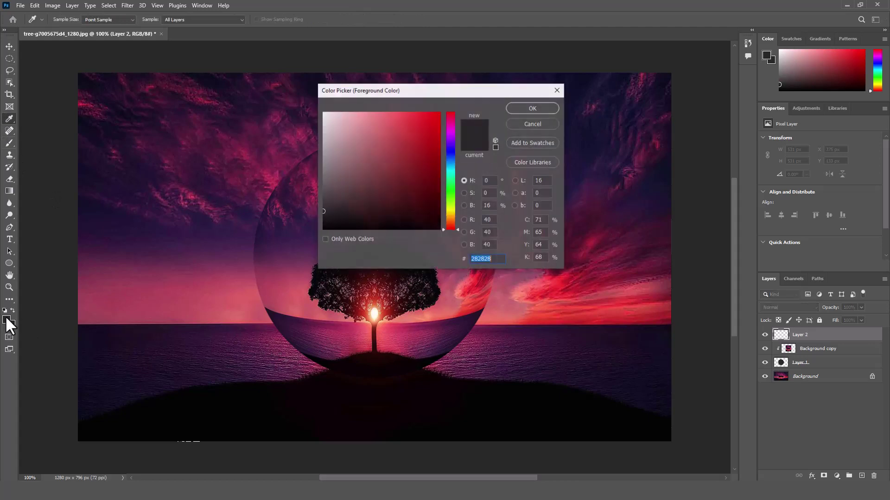
{"action": "left_click", "coordinate": [512, 111]}
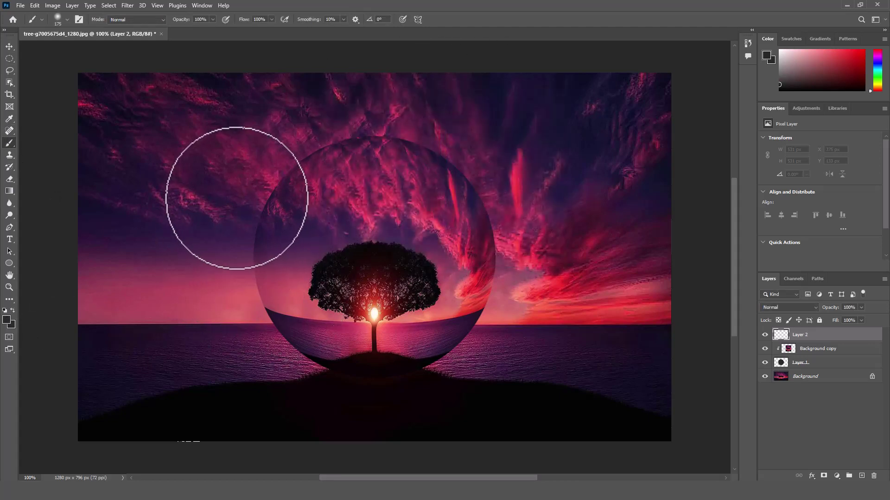
{"action": "key", "text": "bracketleft"}
{"action": "key", "text": "bracketleft"}
{"action": "key", "text": "bracketleft"}
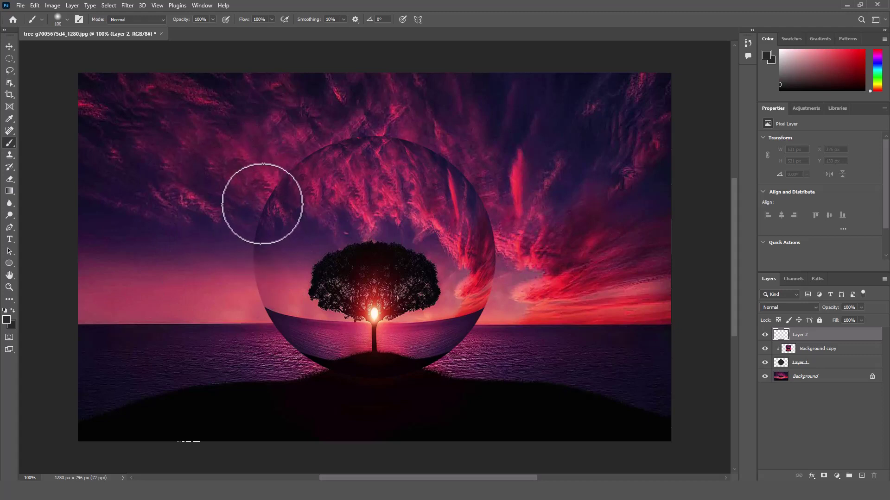
{"action": "mouse_move", "coordinate": [265, 195]}
{"action": "left_mouse_down"}
{"action": "mouse_move", "coordinate": [261, 284]}
{"action": "mouse_move", "coordinate": [291, 342]}
{"action": "mouse_move", "coordinate": [365, 381]}
{"action": "mouse_move", "coordinate": [405, 383]}
{"action": "mouse_move", "coordinate": [459, 368]}
{"action": "mouse_move", "coordinate": [449, 370]}
{"action": "left_mouse_up"}
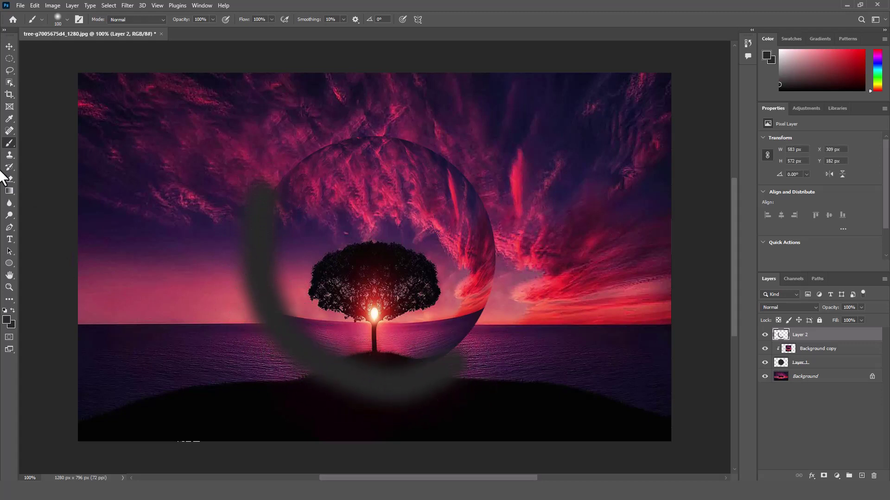
Clip the painted Layer 2 to the sphere and set its blend mode to Soft Light.
{"action": "left_click", "coordinate": [818, 341], "text": "alt"}
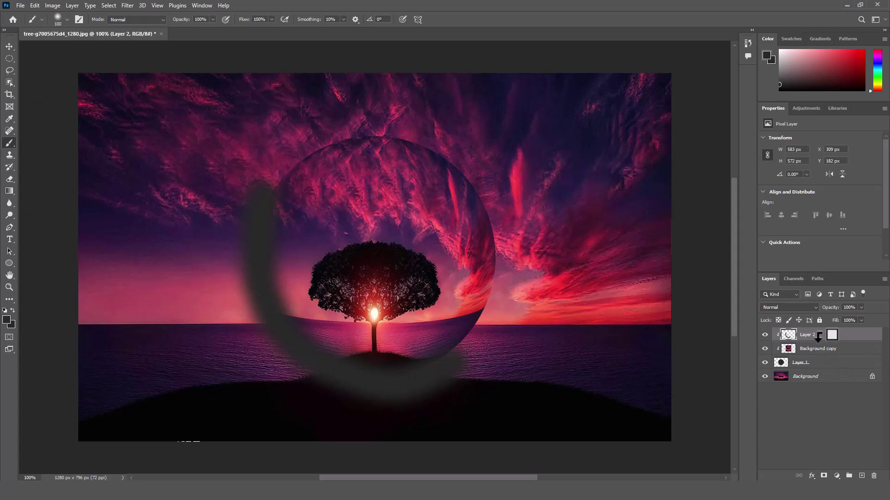
{"action": "left_click", "coordinate": [789, 308]}
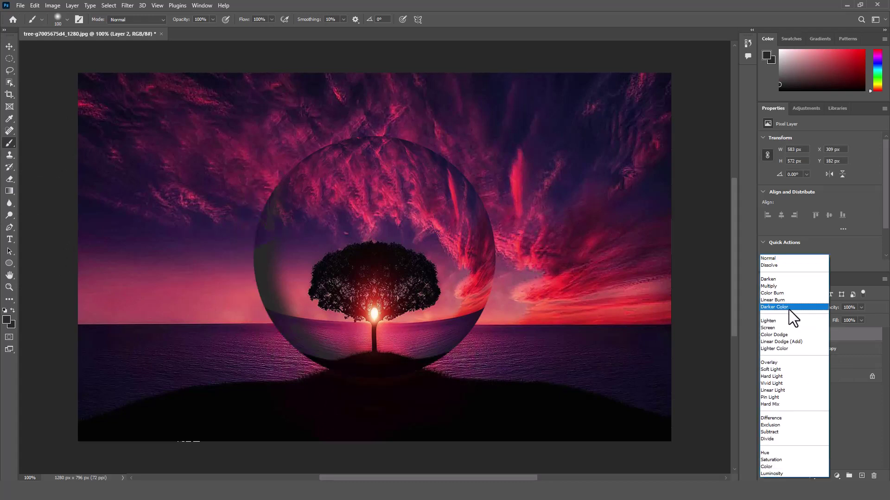
{"action": "left_click", "coordinate": [769, 370]}
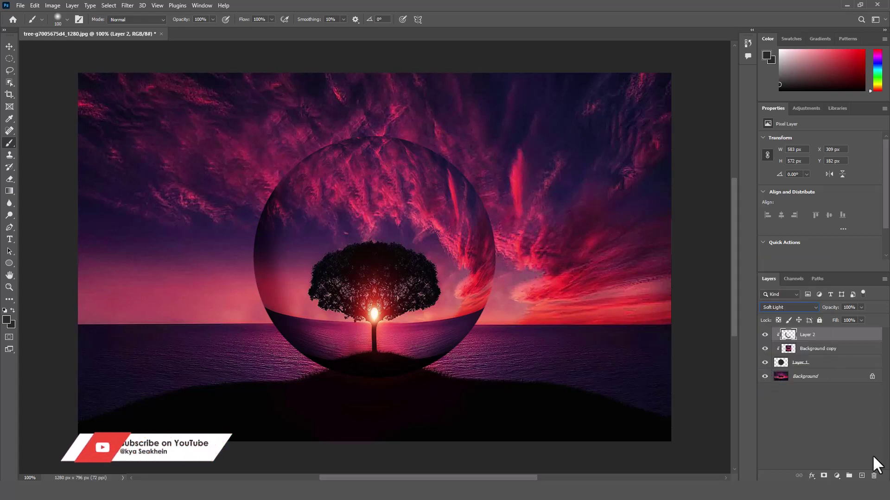
On a new layer above Layer 2, paint a soft white (#ffffff) arc along the sphere's upper and right edge with the 100 px brush.
{"action": "left_click", "coordinate": [861, 476]}
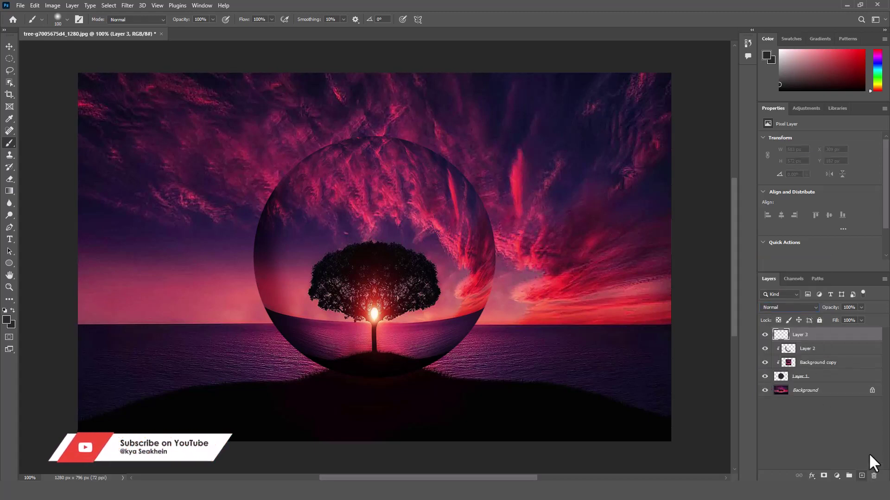
{"action": "left_click", "coordinate": [6, 320]}
{"action": "left_click_drag", "start_coordinate": [390, 128], "coordinate": [277, 98]}
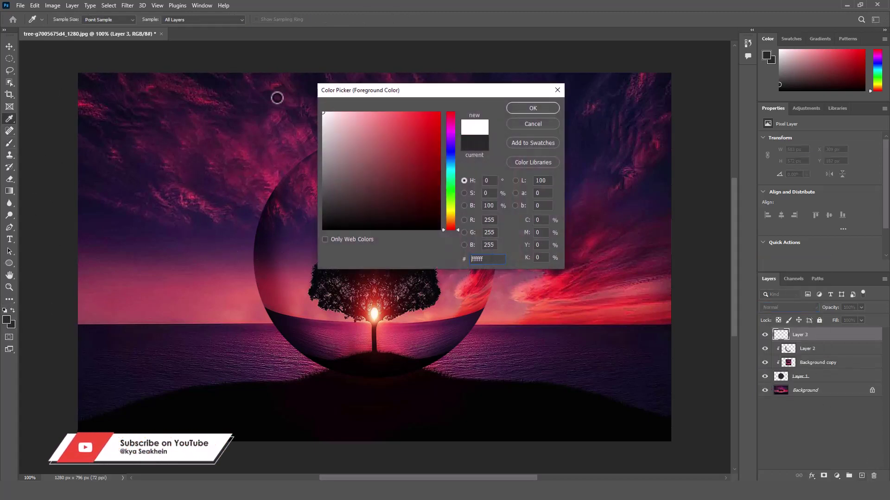
{"action": "left_click", "coordinate": [530, 110]}
{"action": "key", "text": "b"}
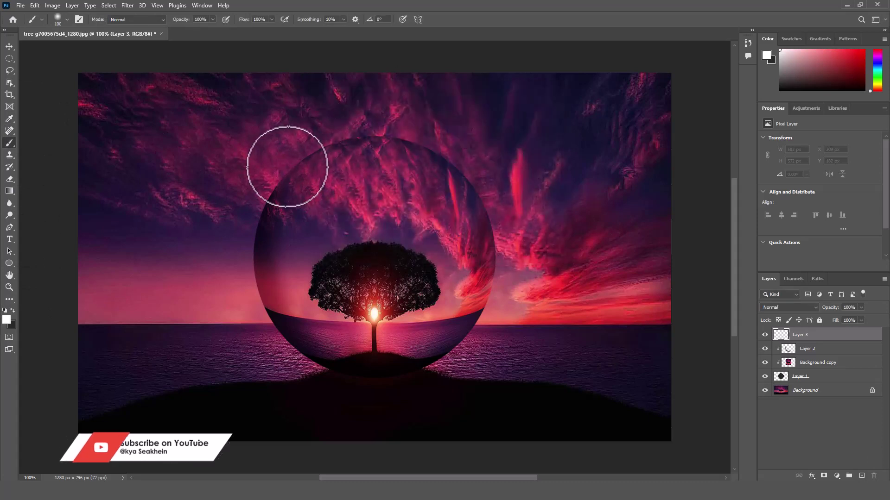
{"action": "mouse_move", "coordinate": [287, 167]}
{"action": "left_mouse_down"}
{"action": "mouse_move", "coordinate": [318, 139]}
{"action": "mouse_move", "coordinate": [358, 130]}
{"action": "mouse_move", "coordinate": [417, 143]}
{"action": "mouse_move", "coordinate": [473, 179]}
{"action": "mouse_move", "coordinate": [504, 264]}
{"action": "left_mouse_up"}
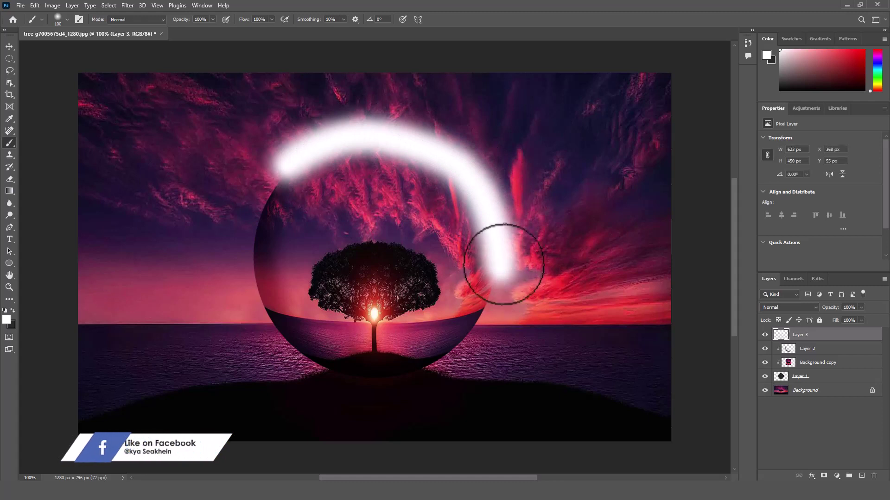
Clip the white arc on Layer 3 to the sphere and set its blend mode to Soft Light.
{"action": "left_click", "coordinate": [807, 339], "text": "alt"}
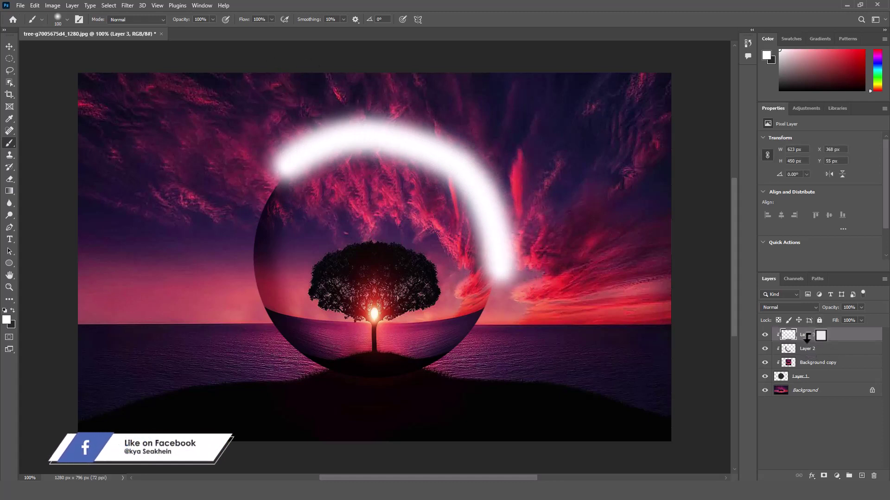
{"action": "left_click", "coordinate": [795, 307]}
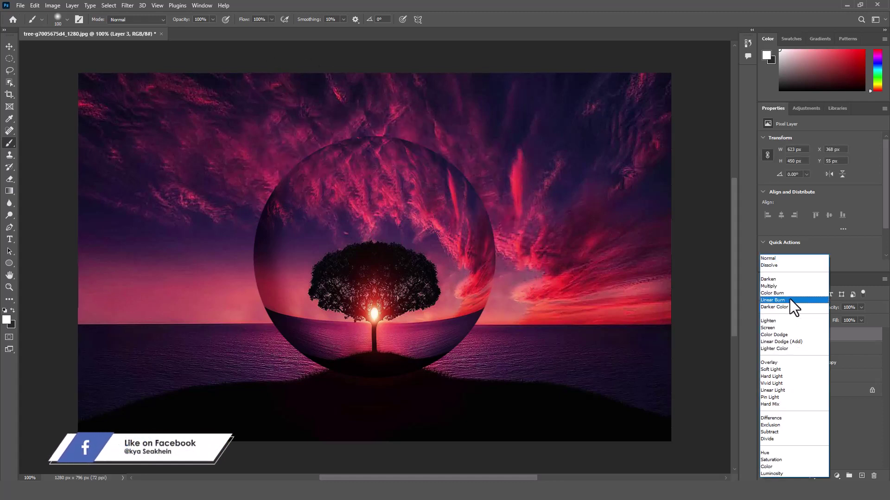
{"action": "left_click", "coordinate": [772, 369]}
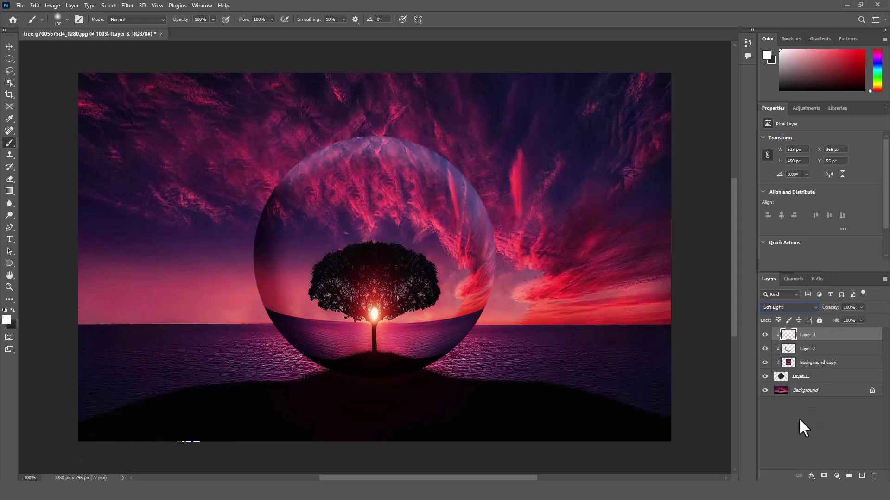
On a new layer directly above Background, paint one soft dark grey dab with a 150 px brush in the sky beside the sphere.
{"action": "left_click", "coordinate": [800, 385]}
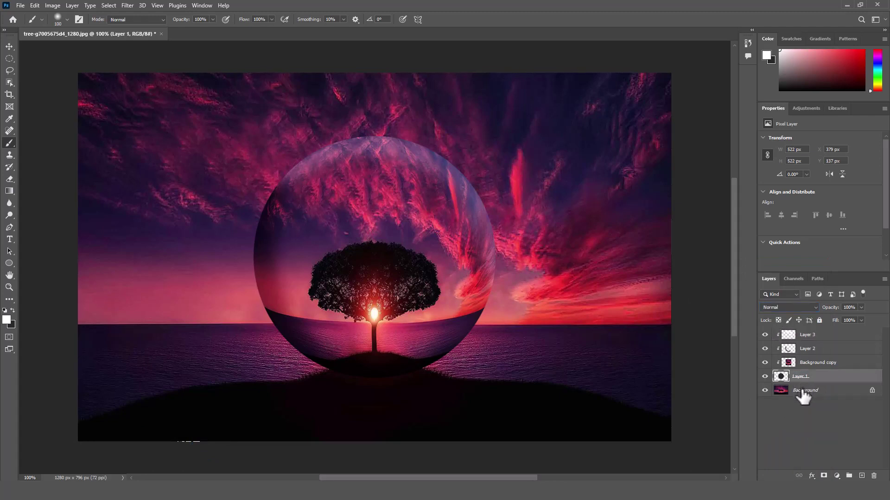
{"action": "left_click", "coordinate": [803, 394]}
{"action": "left_click", "coordinate": [862, 477]}
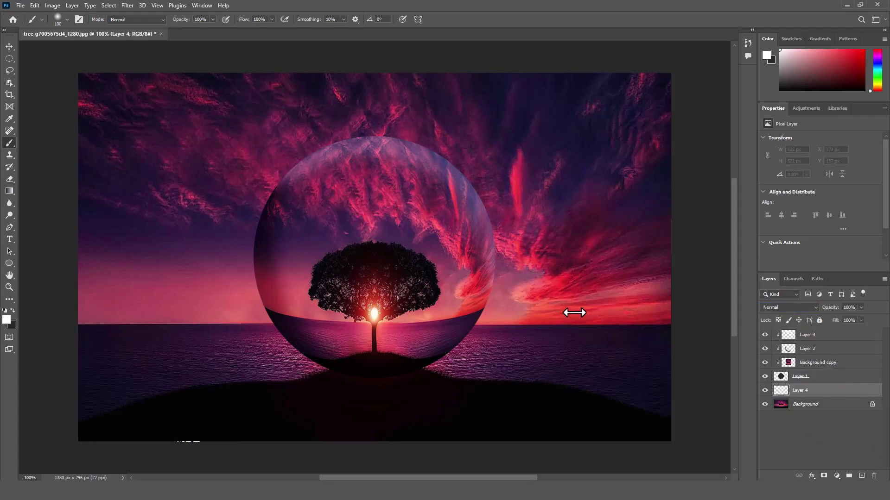
{"action": "left_click", "coordinate": [48, 227], "text": "alt"}
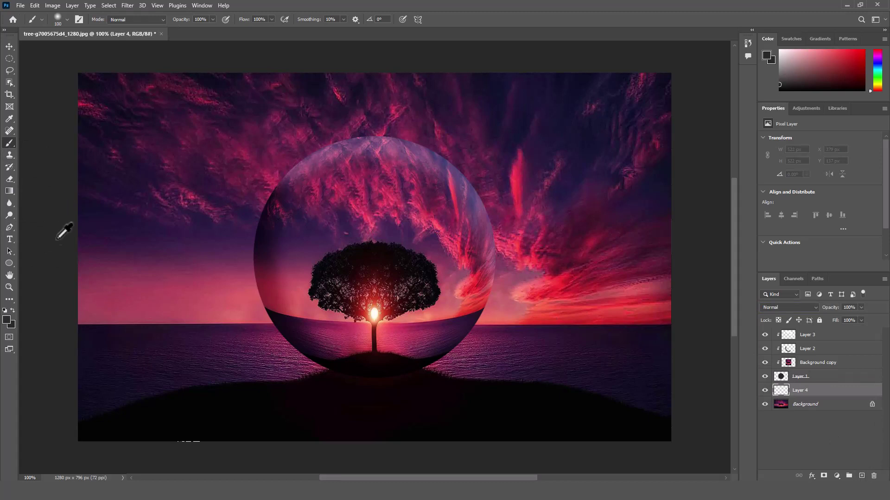
{"action": "key", "text": "bracketright"}
{"action": "key", "text": "bracketright"}
{"action": "left_click", "coordinate": [181, 251]}
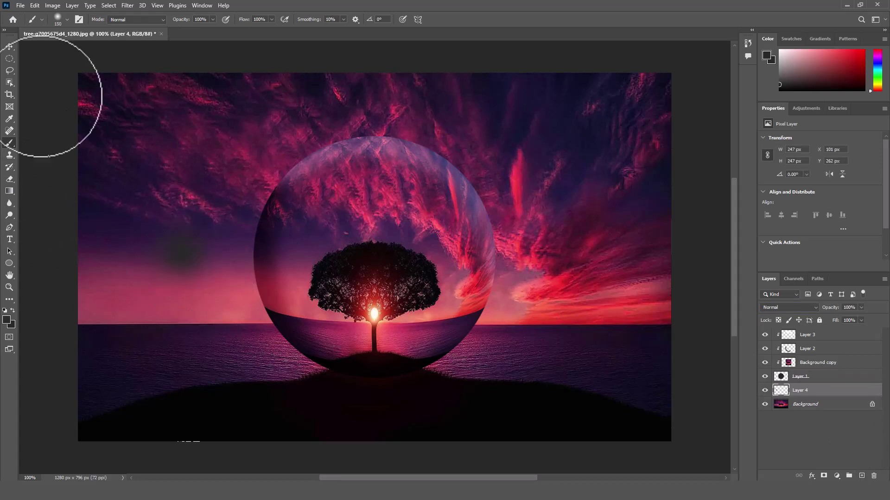
Flatten the dark dab to about 51 px tall and widen its lower edge symmetrically with a Perspective transform into a shadow shape.
{"action": "left_click", "coordinate": [9, 47]}
{"action": "key", "text": "ctrl+t"}
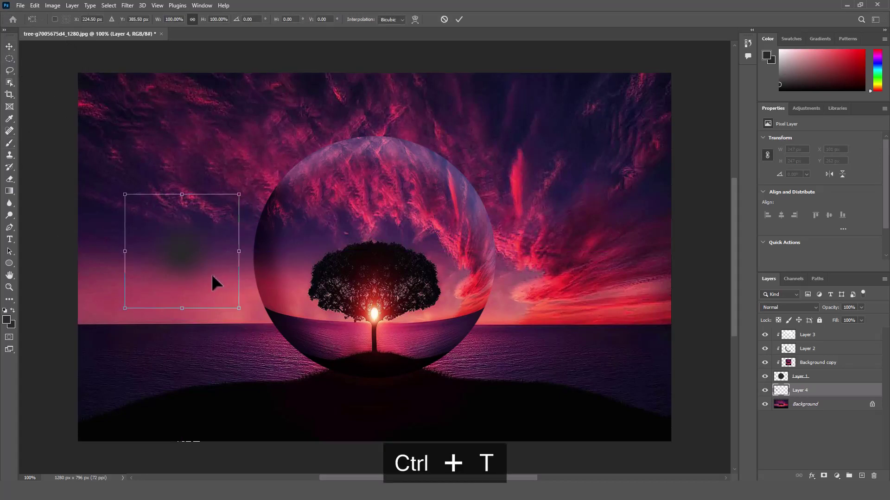
{"action": "left_click_drag", "start_coordinate": [183, 195], "coordinate": [205, 283]}
{"action": "right_click", "coordinate": [201, 294]}
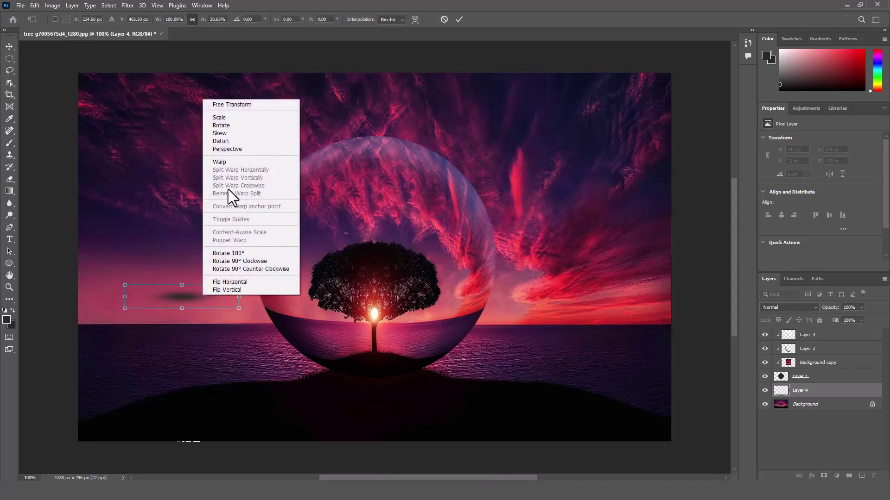
{"action": "left_click", "coordinate": [231, 149]}
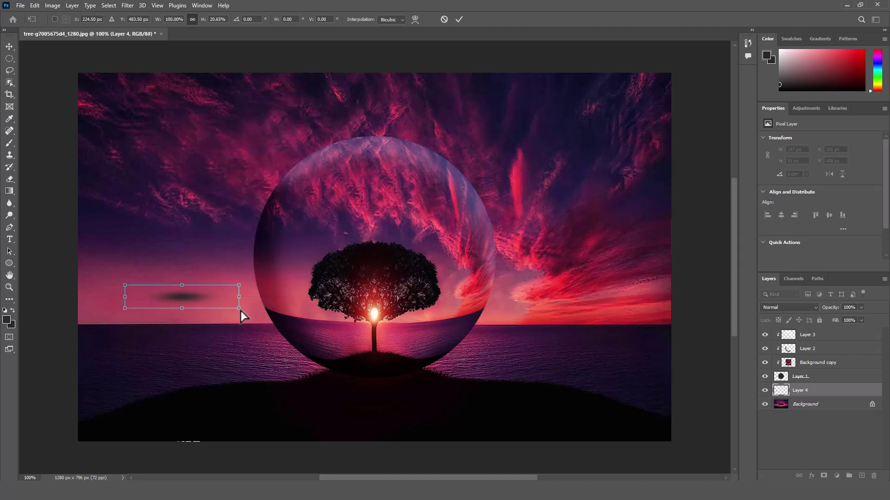
{"action": "left_click_drag", "start_coordinate": [239, 309], "coordinate": [329, 305]}
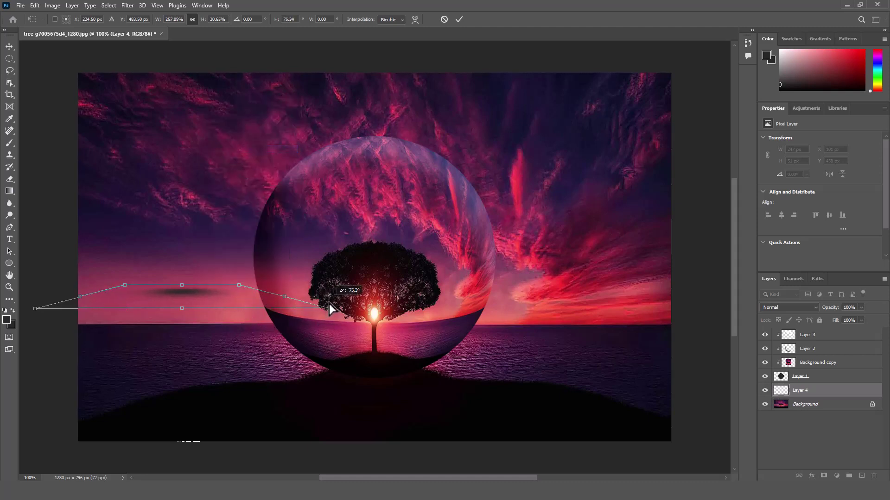
Set the shadow on Layer 4 to Linear Burn and move it onto the hill directly beneath the sphere.
{"action": "left_click", "coordinate": [770, 308]}
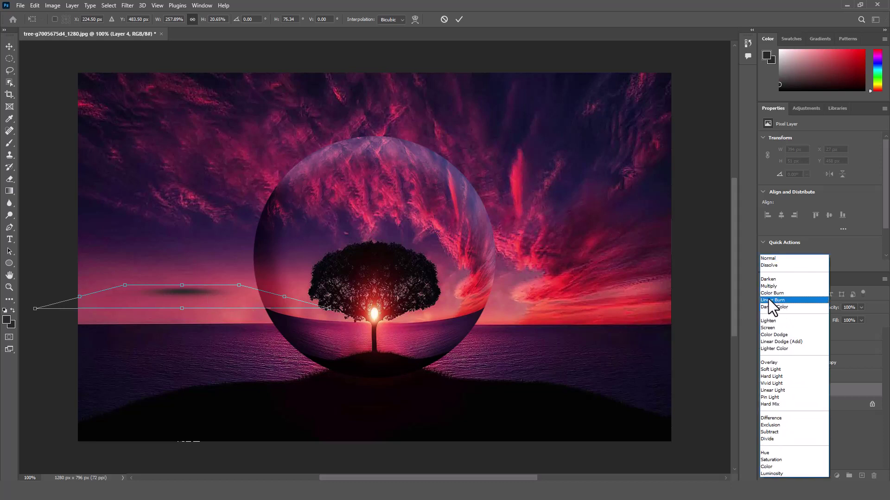
{"action": "left_click", "coordinate": [773, 300]}
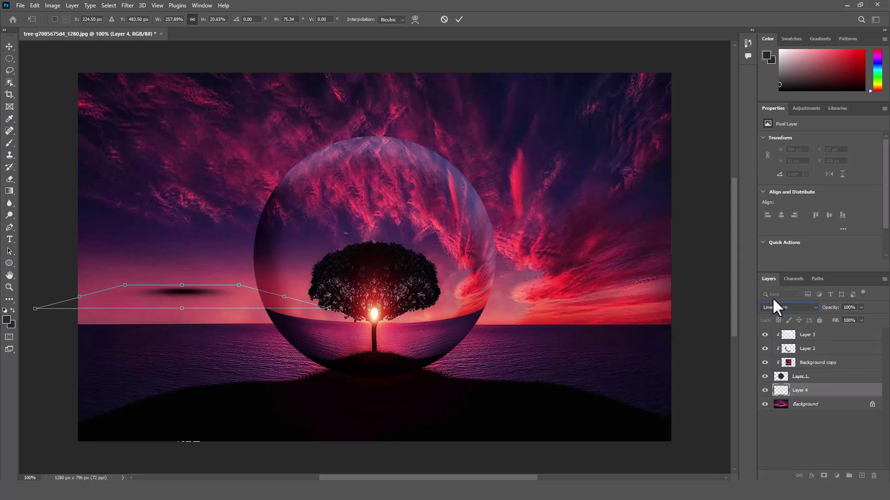
{"action": "left_click", "coordinate": [9, 47]}
{"action": "left_click_drag", "start_coordinate": [181, 292], "coordinate": [374, 391]}
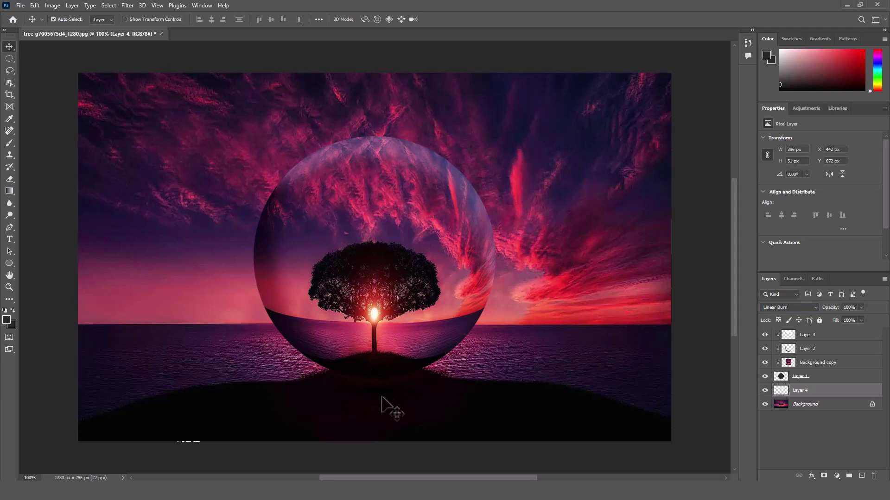
{"action": "left_click", "coordinate": [693, 362]}
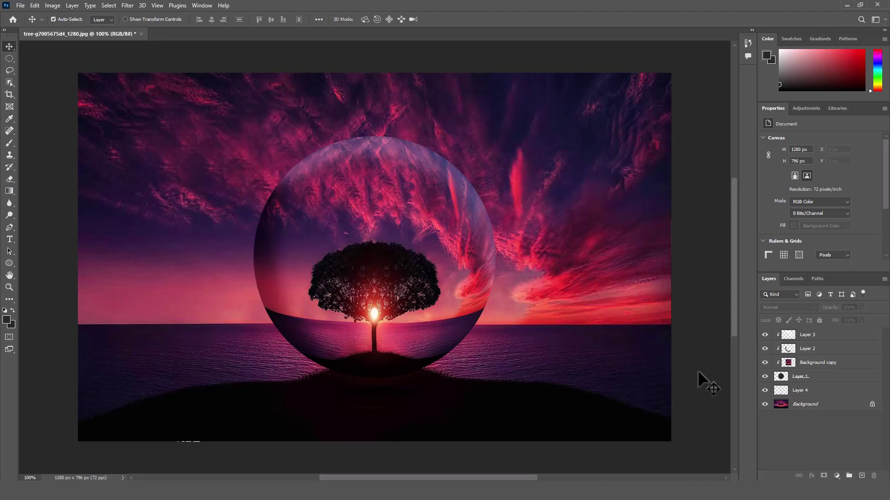
{"action": "key", "text": "ctrl+KP_Add"}
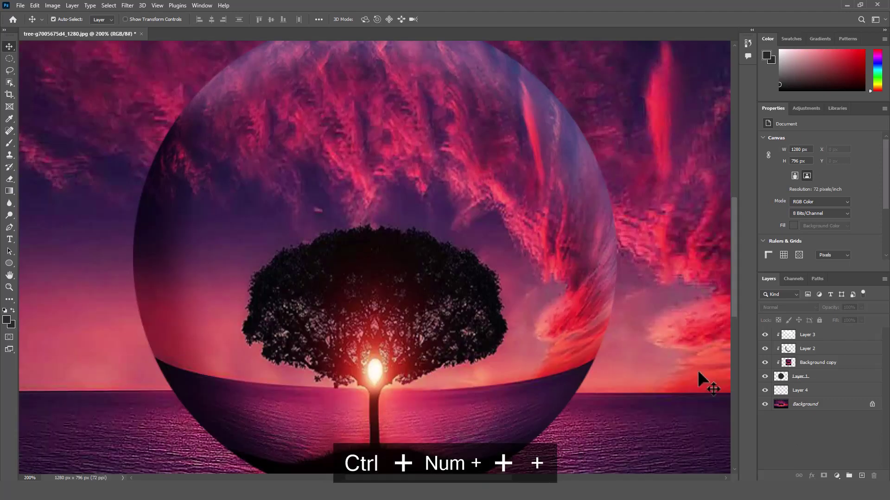
{"action": "key", "text": "ctrl+minus"}
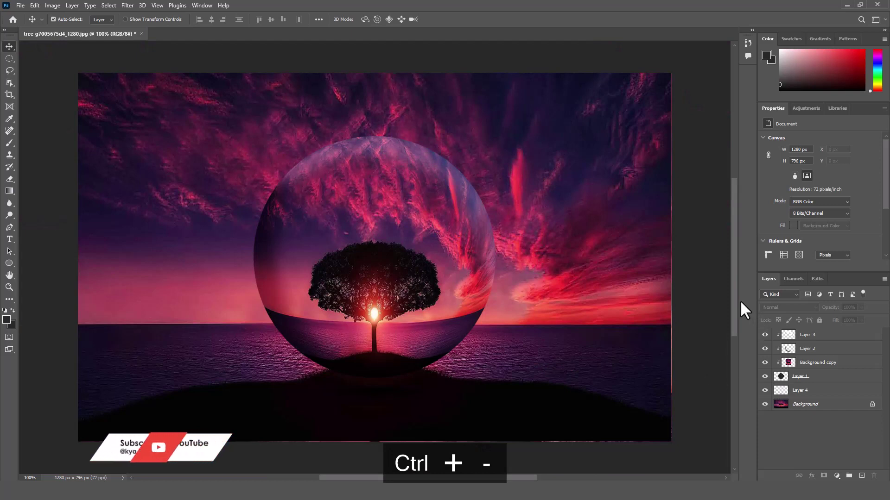
{"action": "mouse_move", "coordinate": [735, 300]}
{"action": "left_mouse_down"}
{"action": "mouse_move", "coordinate": [730, 325]}
{"action": "mouse_move", "coordinate": [730, 304]}
{"action": "left_mouse_up"}
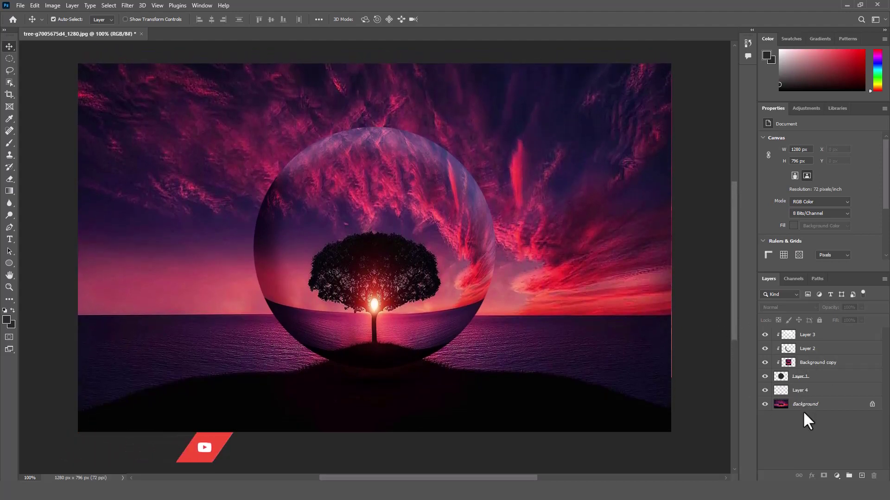
{"action": "left_click", "coordinate": [797, 391]}
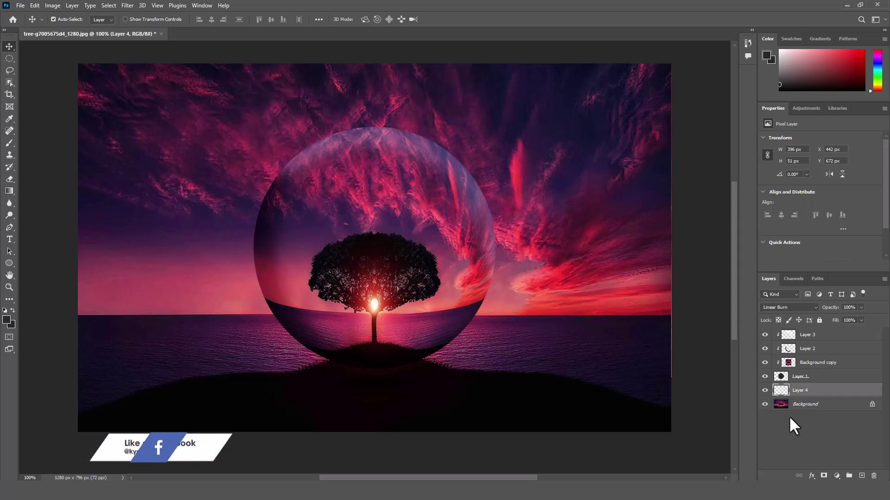
{"action": "left_click", "coordinate": [790, 417]}
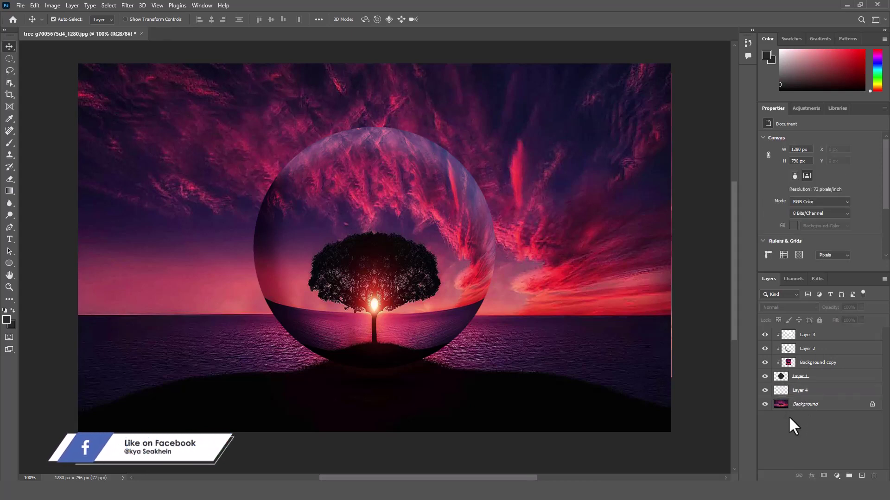